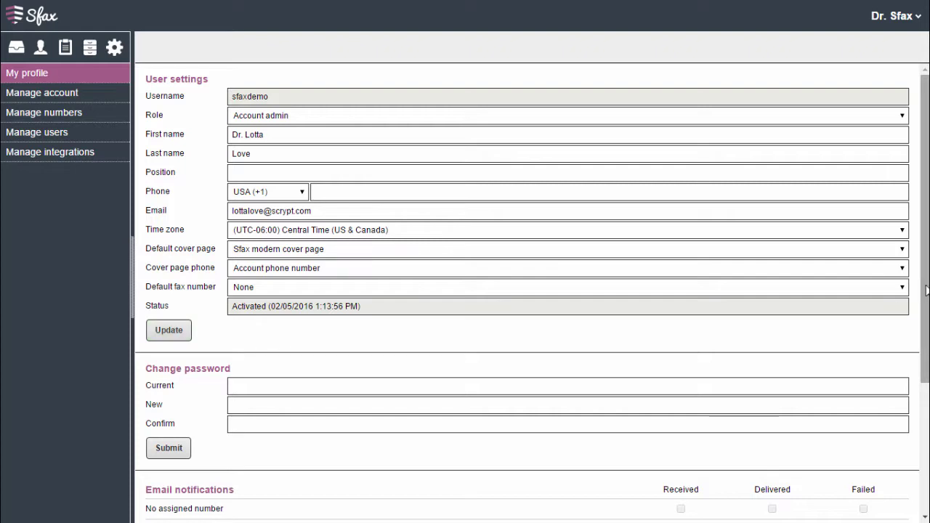
- Open Manage account and set up a January 2016 page-count report, then cancel it
drag(926, 290, 926, 478)
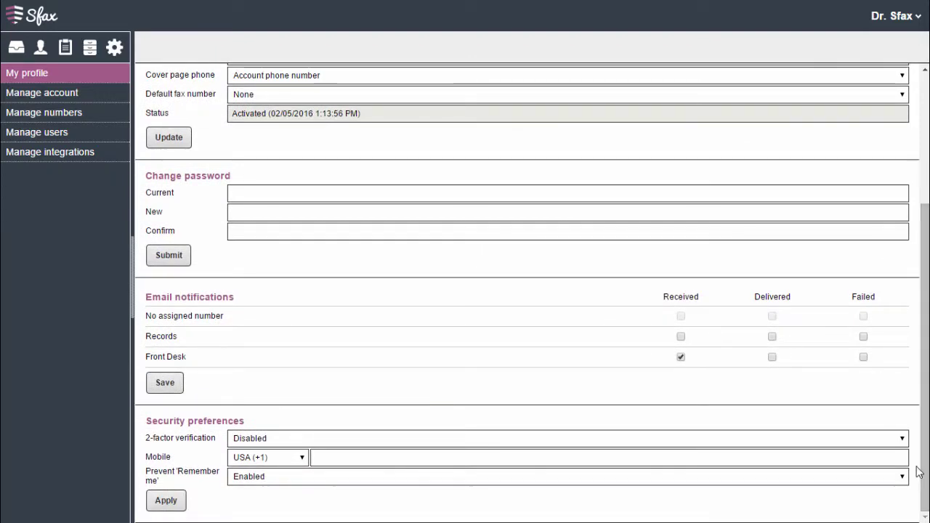
click(65, 98)
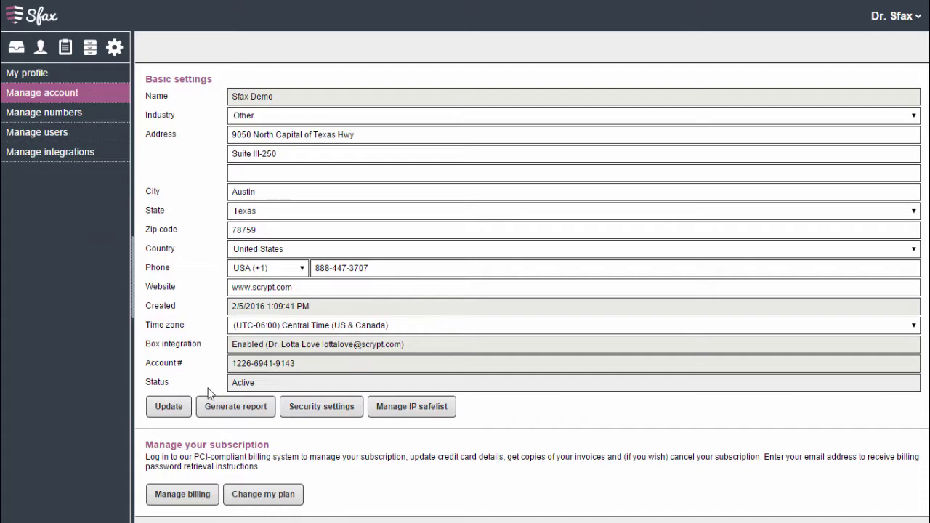
click(220, 412)
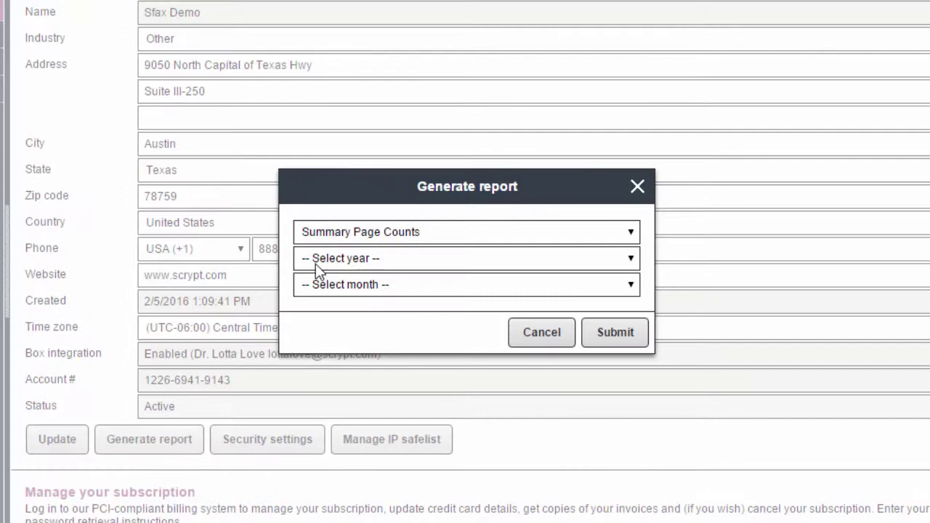
click(317, 260)
click(327, 293)
click(335, 286)
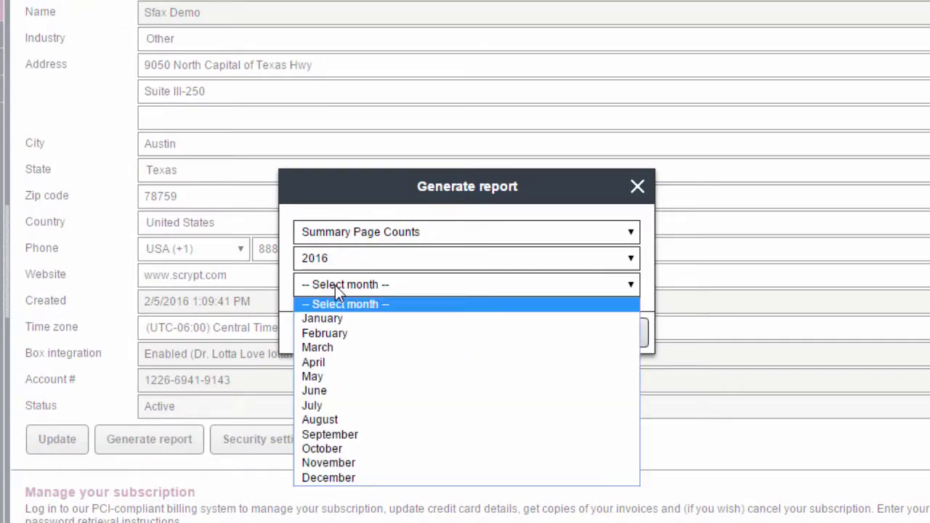
click(322, 320)
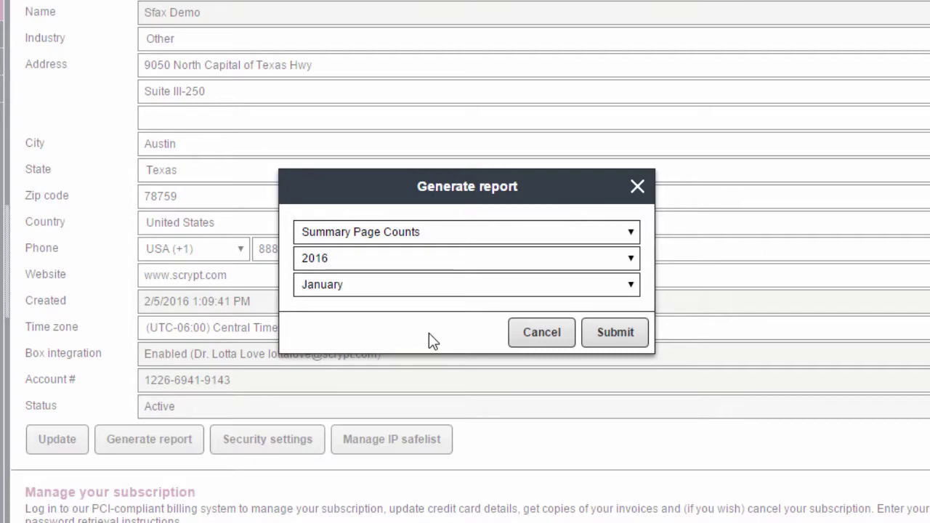
click(536, 338)
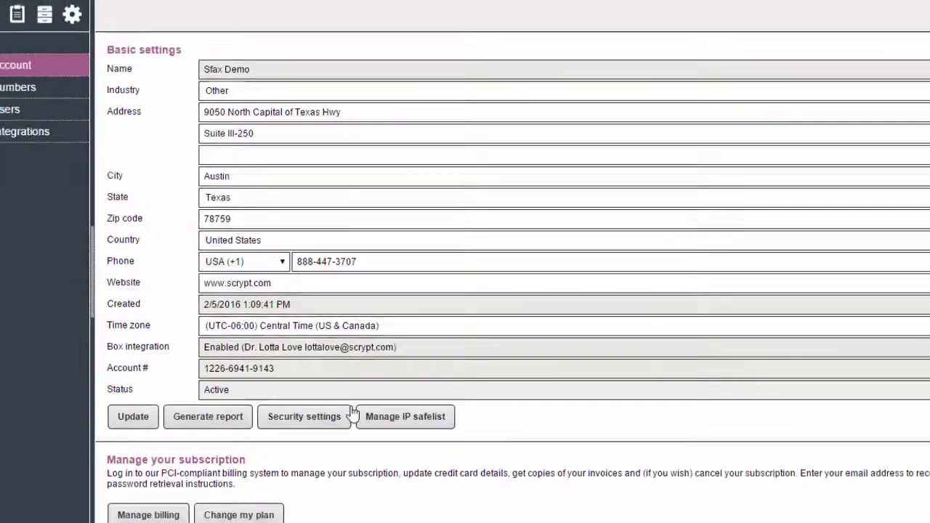
- Review the password security settings without changes, then bring up the IP safelist settings
click(348, 416)
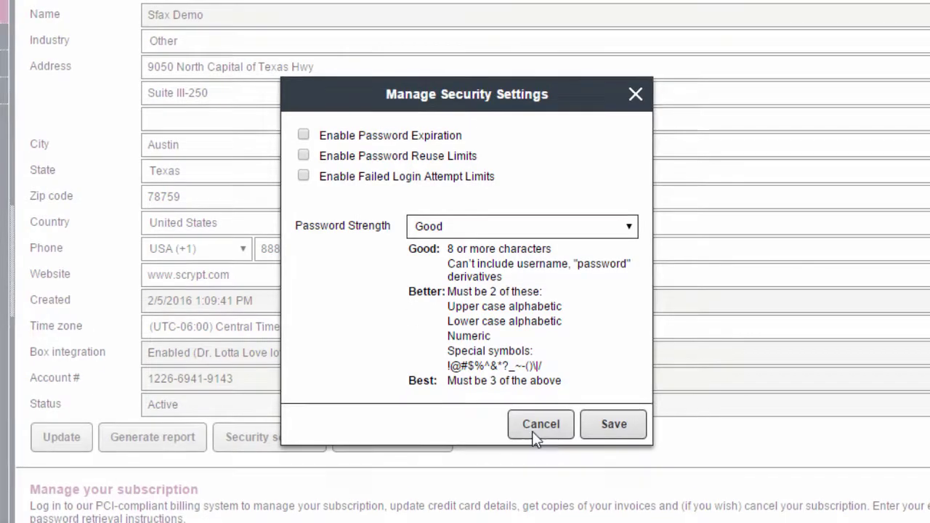
click(533, 431)
click(366, 442)
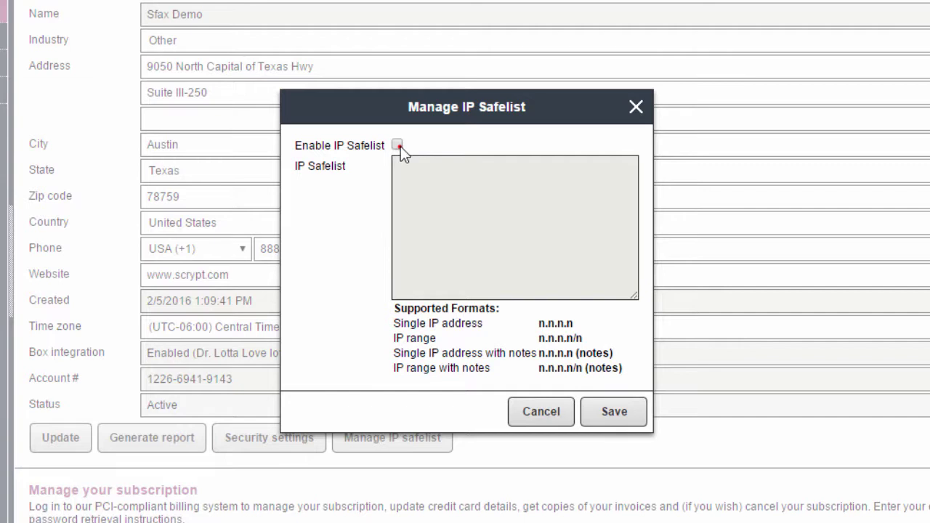
- Enable the IP safelist with range 66.99.111.111/113 (Austin Office) and save it
click(398, 146)
click(421, 176)
text(6)
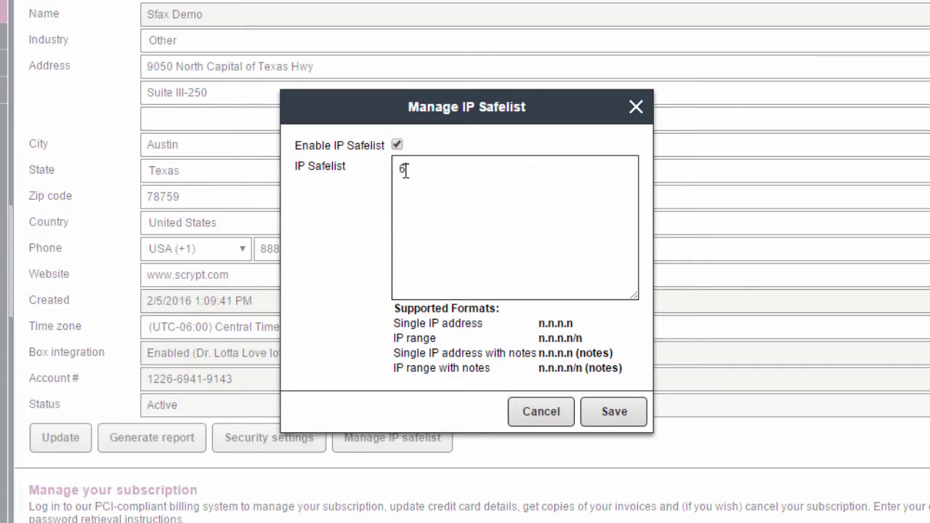
text(6.99.111.111/113 (Austin Office))
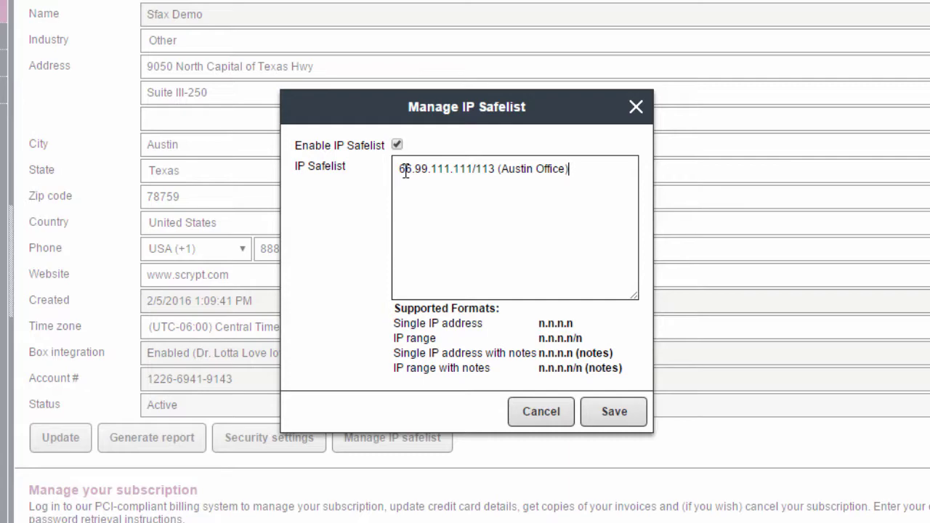
click(586, 412)
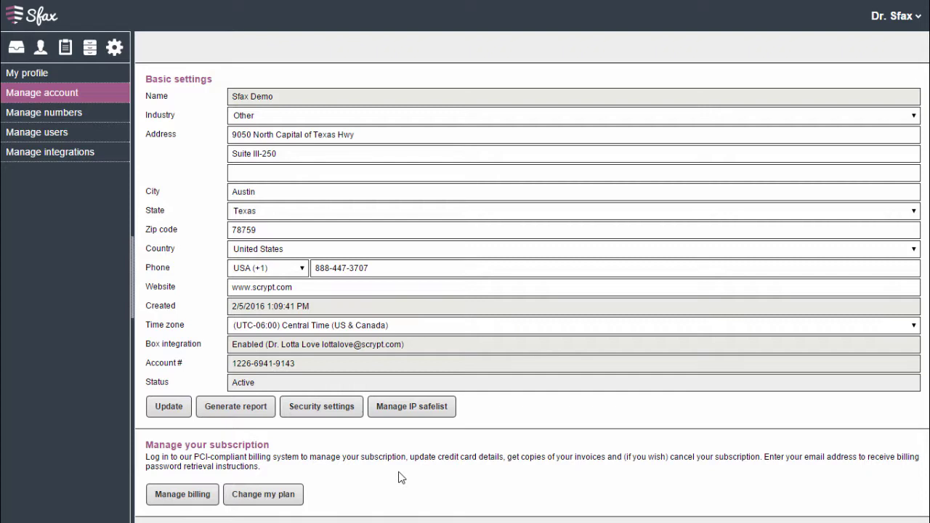
- Open the Records number's settings under Manage numbers, leaving its name unchanged
click(79, 132)
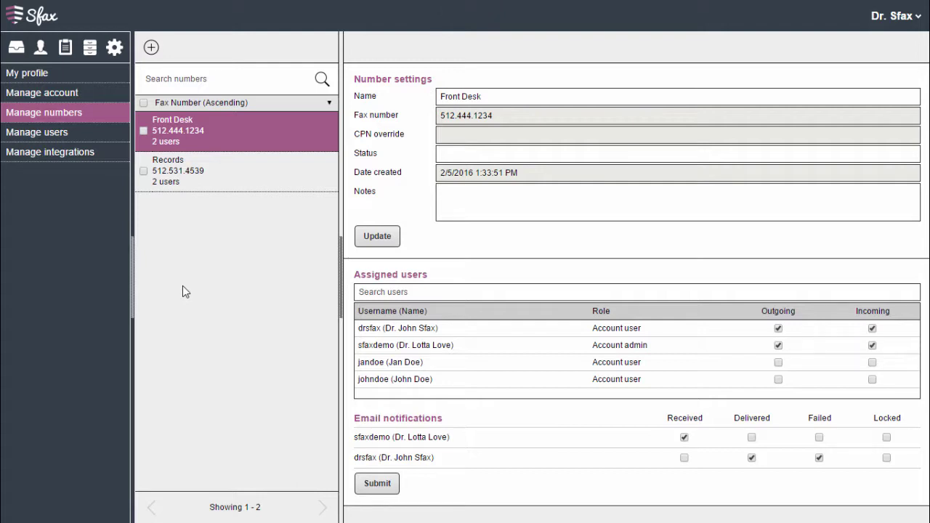
click(209, 183)
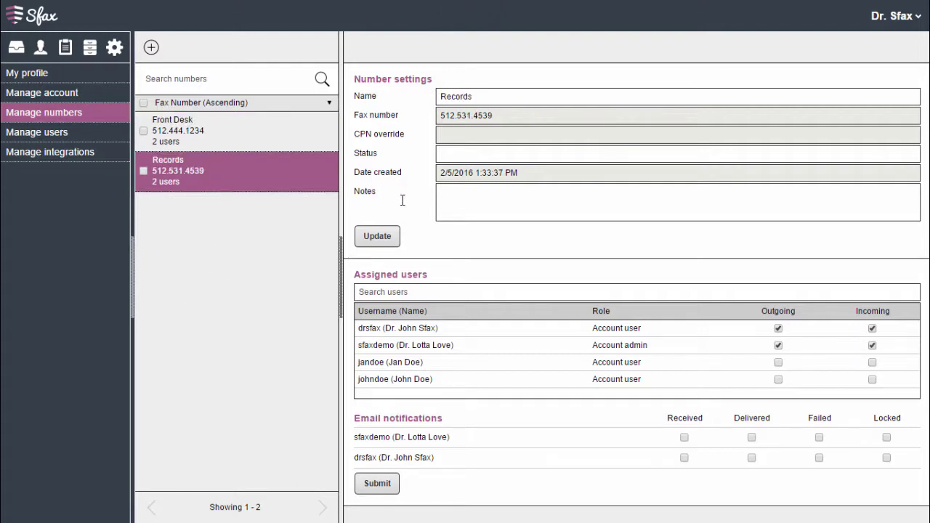
click(484, 96)
drag(484, 96, 430, 89)
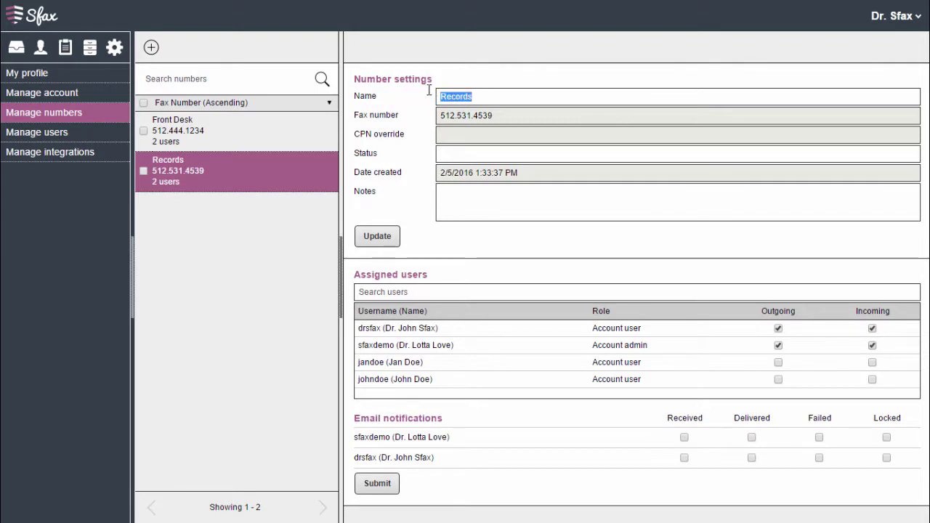
click(425, 99)
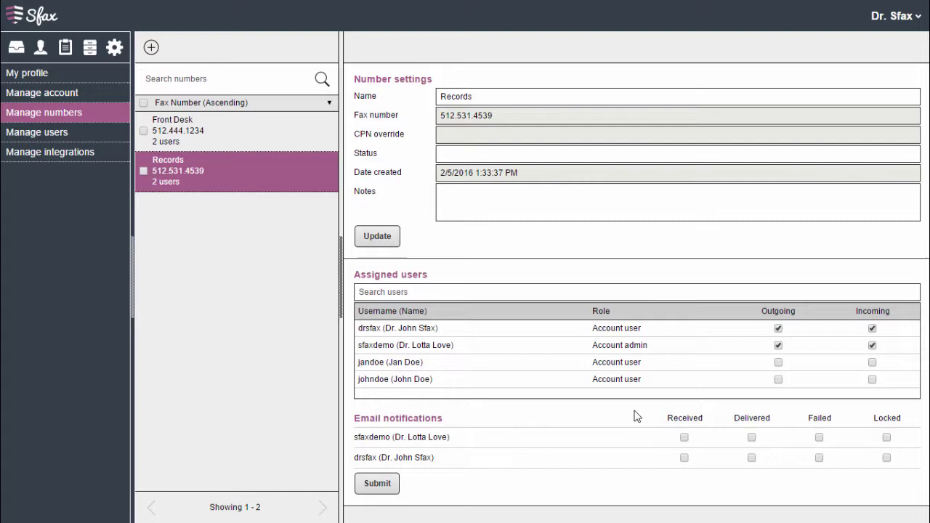
- Allow Incoming faxes for the last user, enable Received emails for all three users, and submit
click(873, 380)
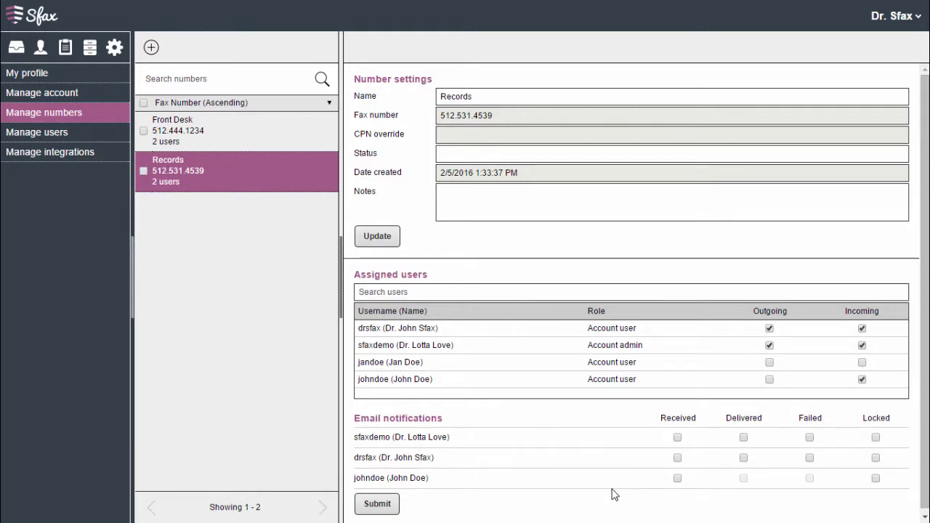
click(679, 438)
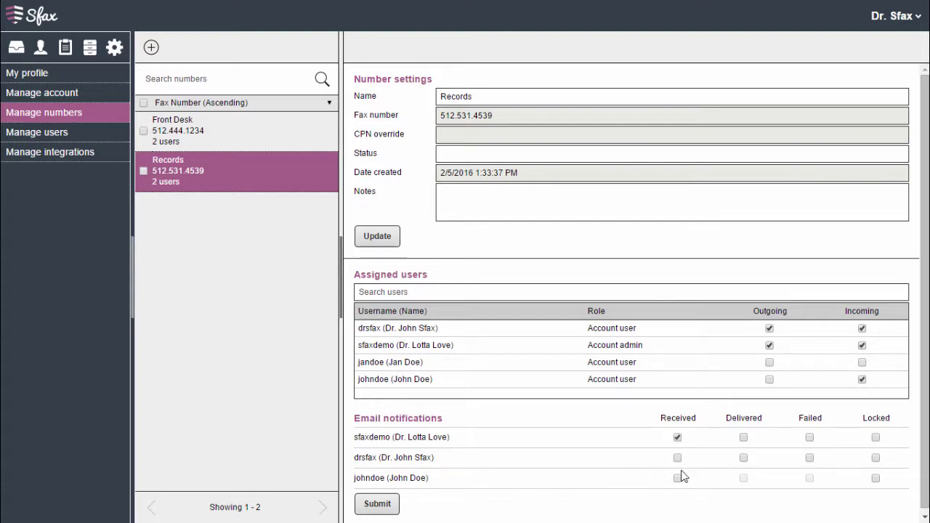
click(678, 459)
click(677, 478)
click(379, 506)
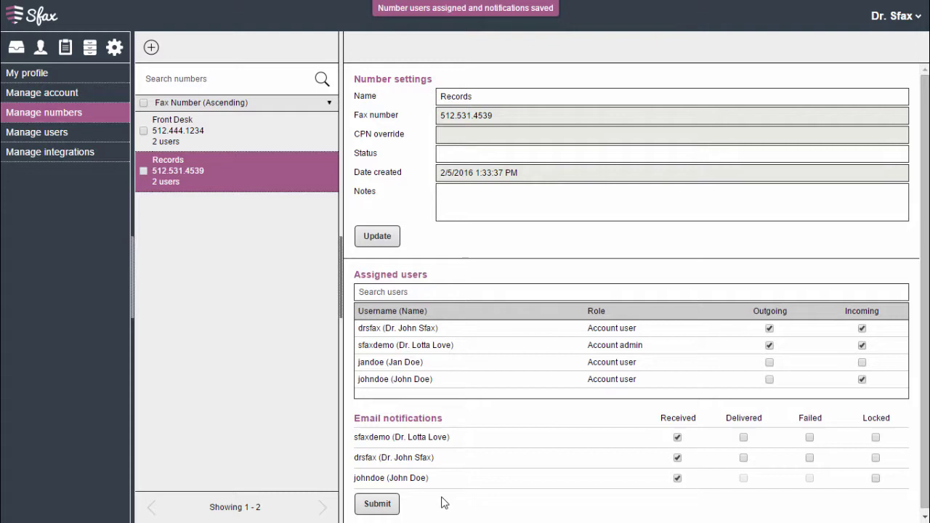
click(151, 49)
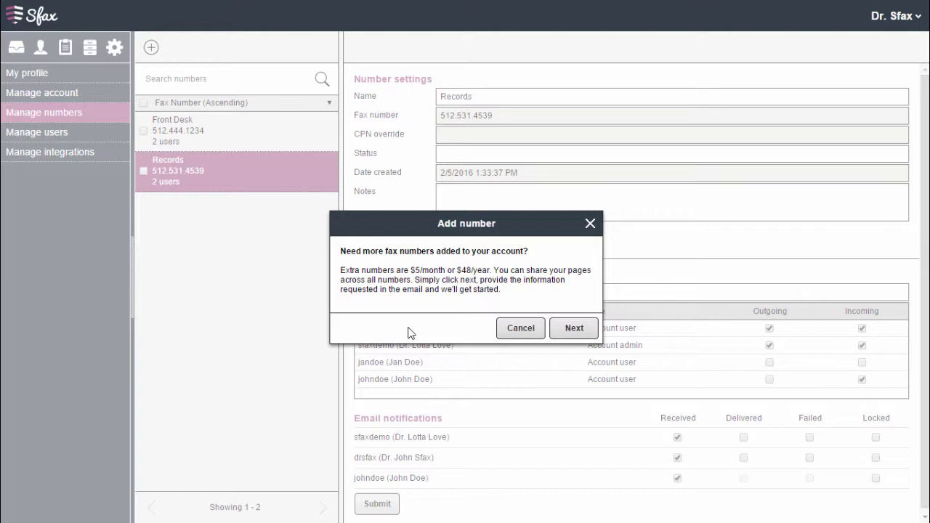
click(518, 334)
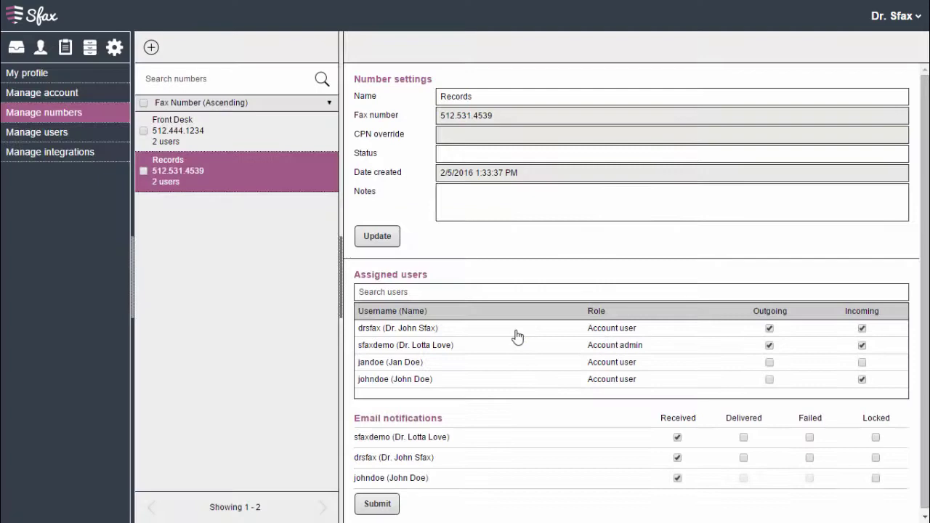
- Go to Manage users and select the account admin to view their settings
click(81, 132)
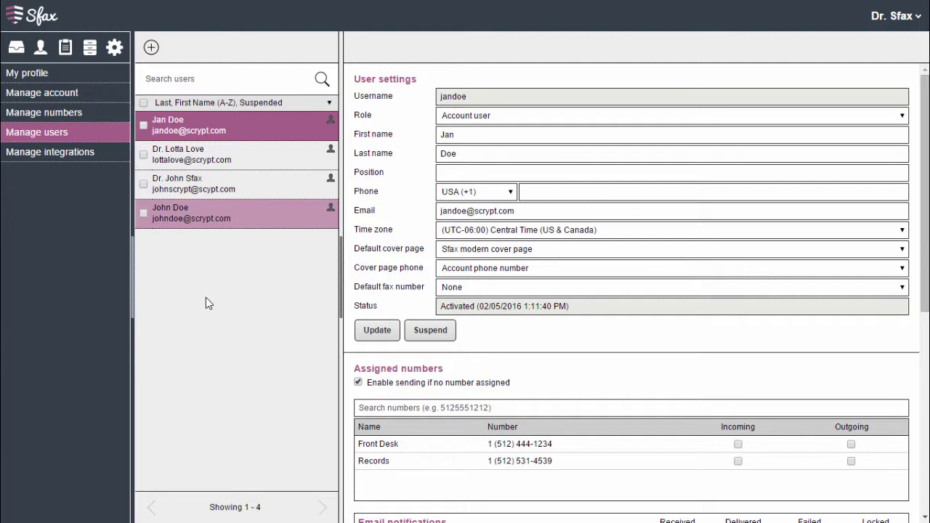
click(198, 155)
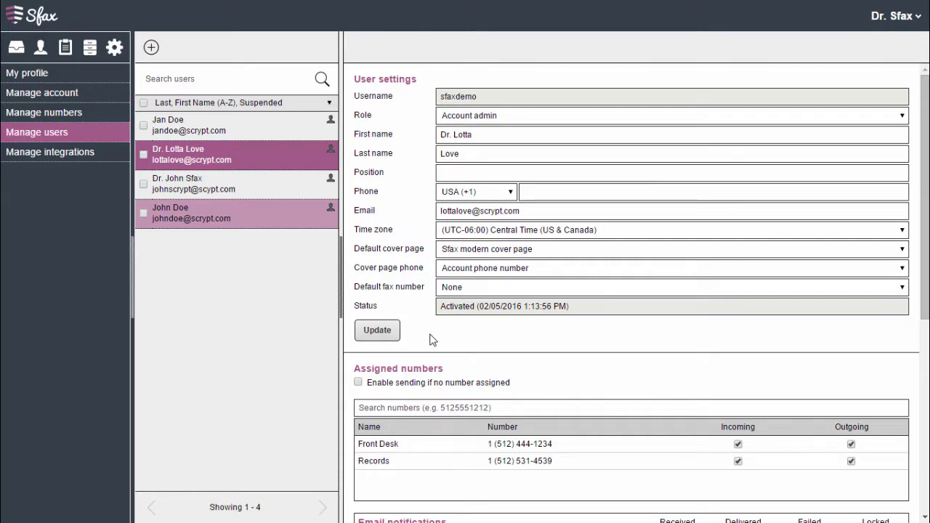
- Turn on Locked email notifications for the Records number
scroll(434, 334, down, 2)
scroll(433, 334, down, 1)
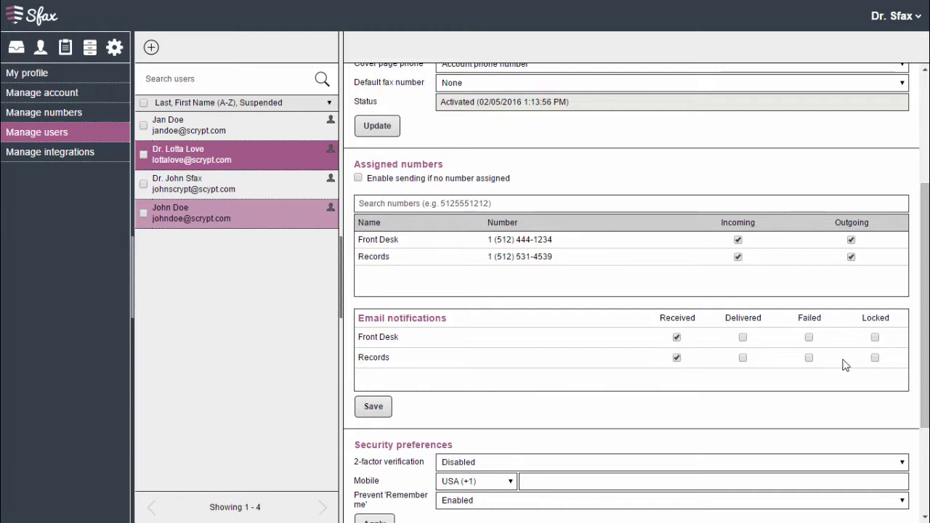
click(875, 358)
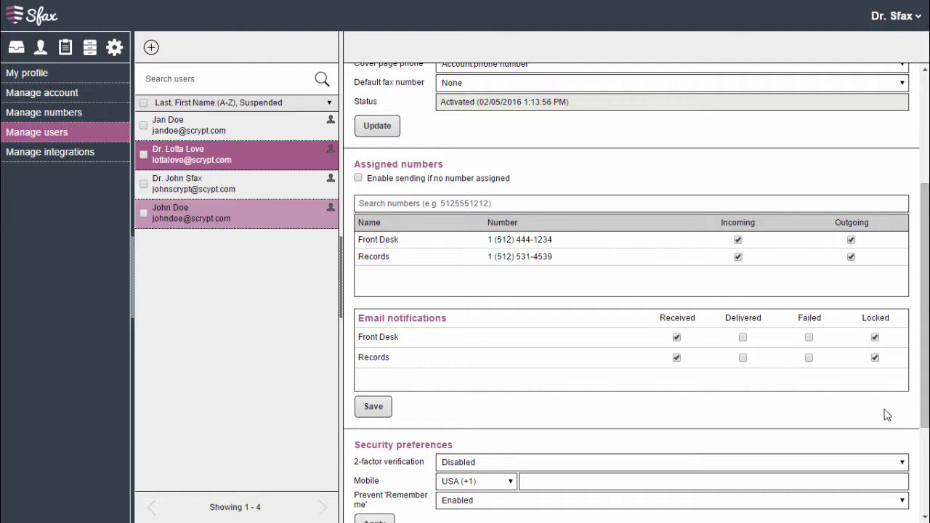
- Keep 2-factor verification Disabled and expand the Faxes > Working with folders permissions
scroll(902, 413, down, 3)
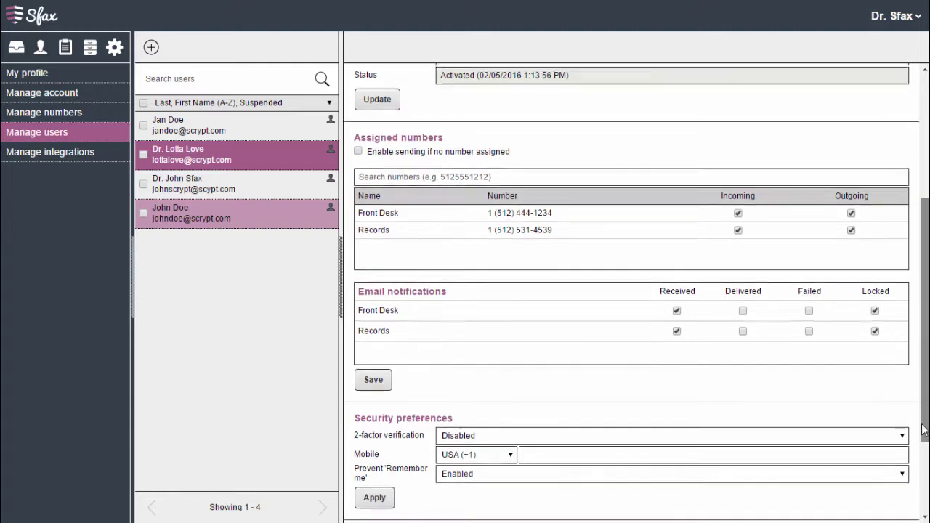
scroll(901, 474, down, 1)
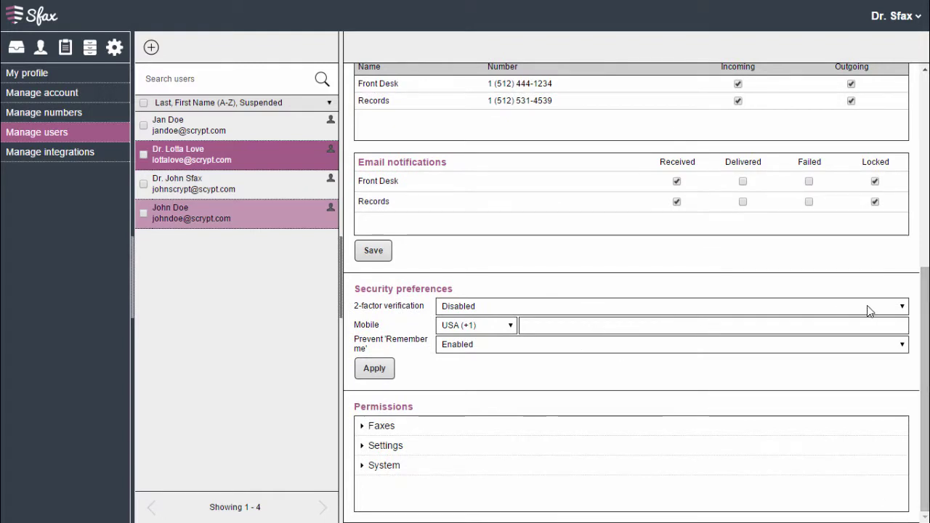
click(897, 311)
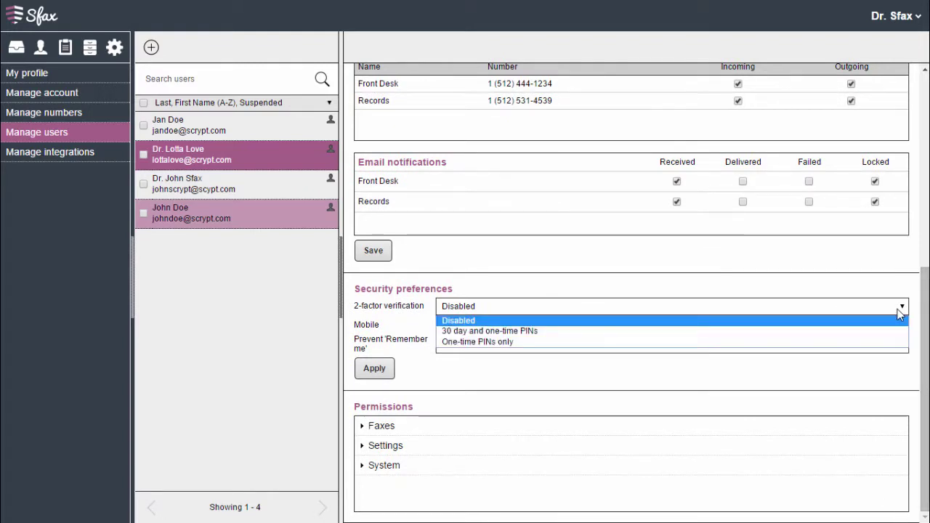
click(809, 379)
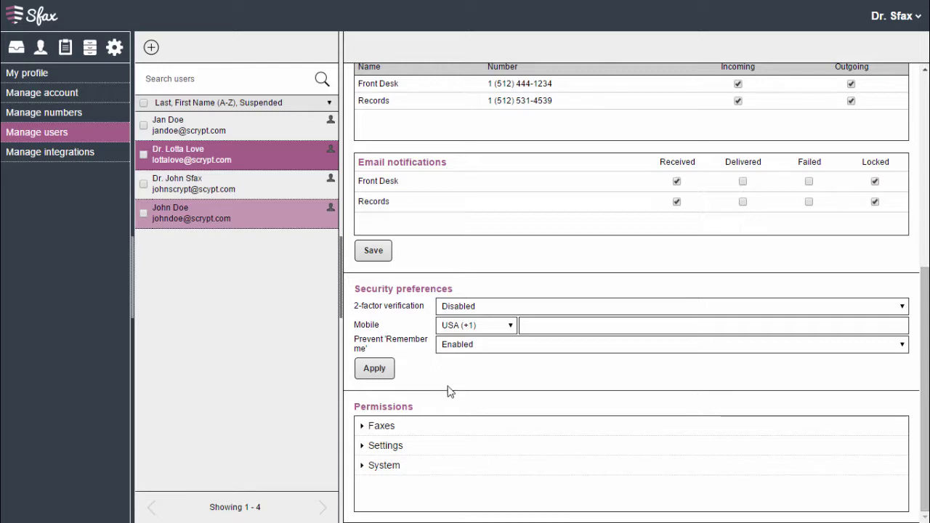
click(365, 427)
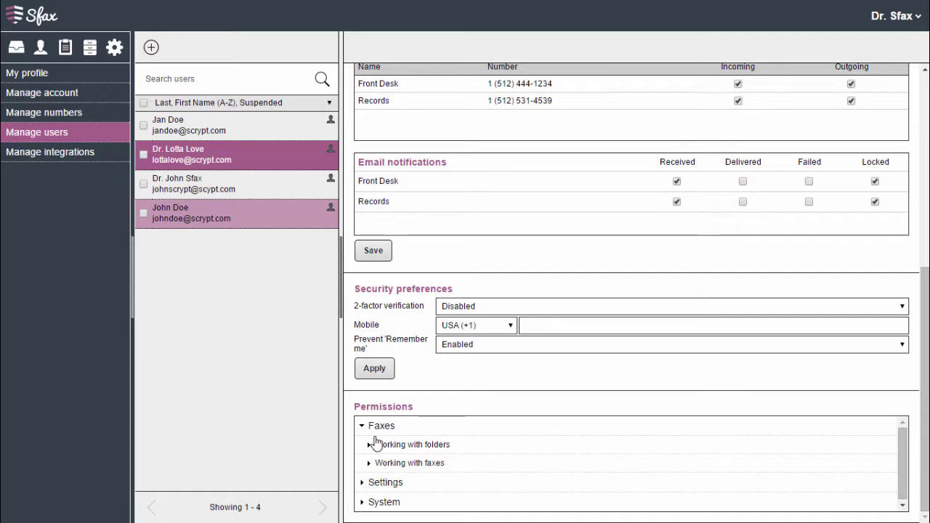
click(374, 447)
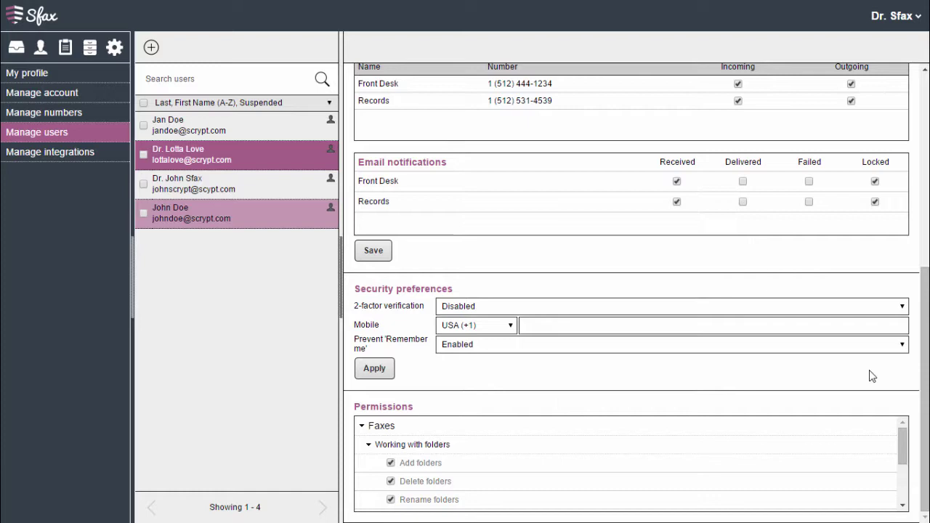
- View the next user's settings, then the first listed user's number settings
click(163, 188)
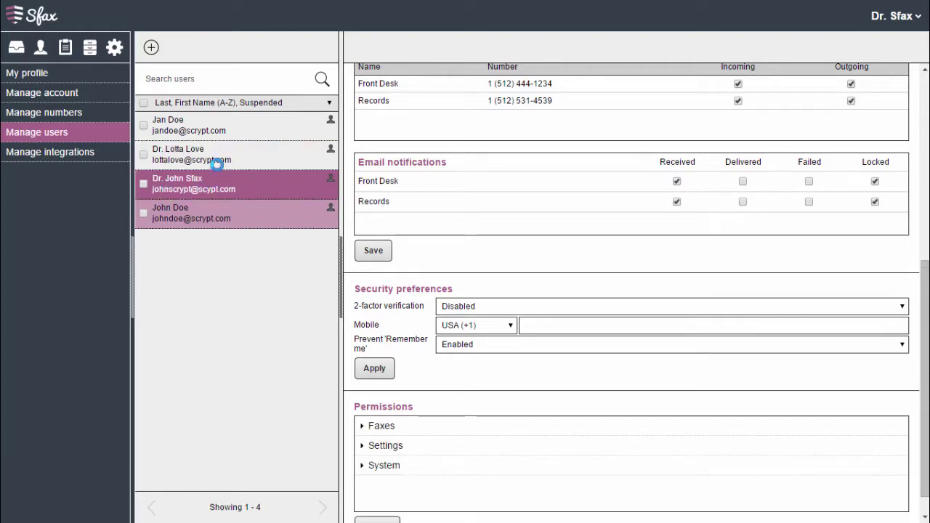
click(191, 126)
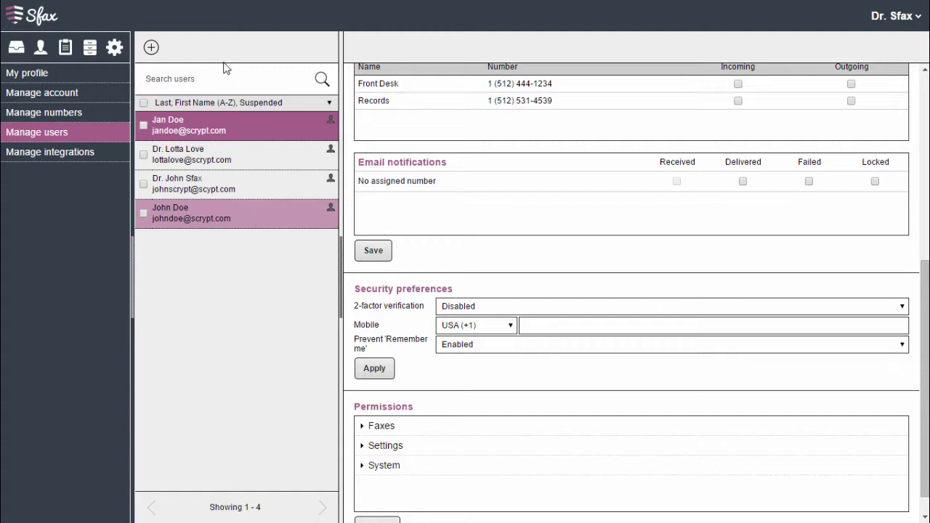
- Start a new user with the Account user role and enter their first and last name
click(151, 49)
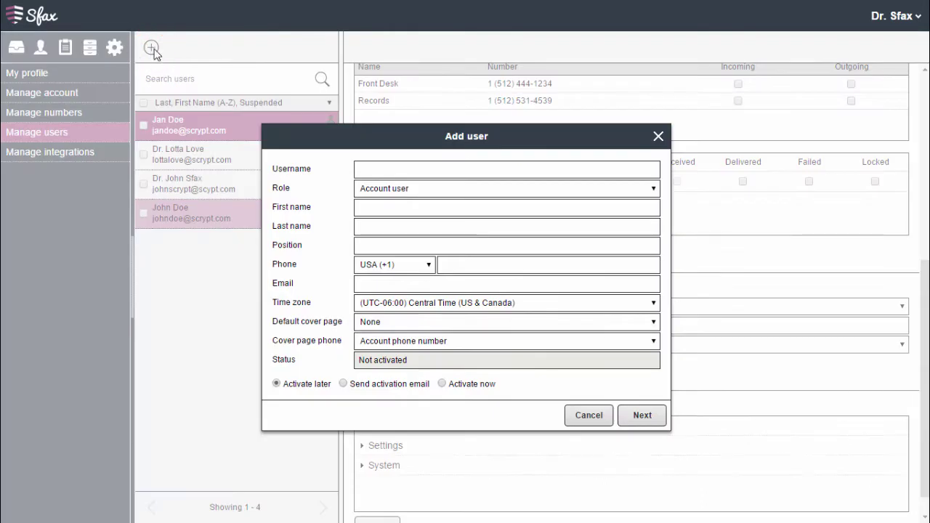
click(381, 171)
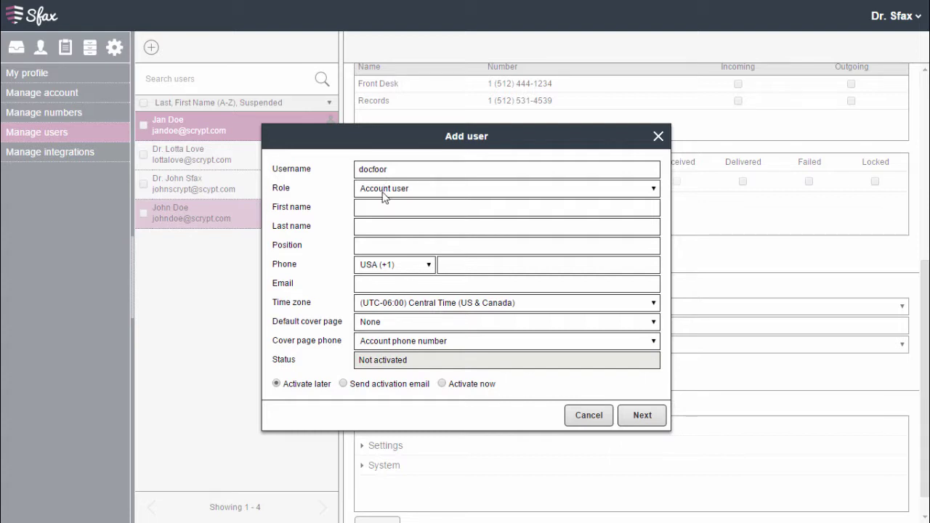
click(384, 191)
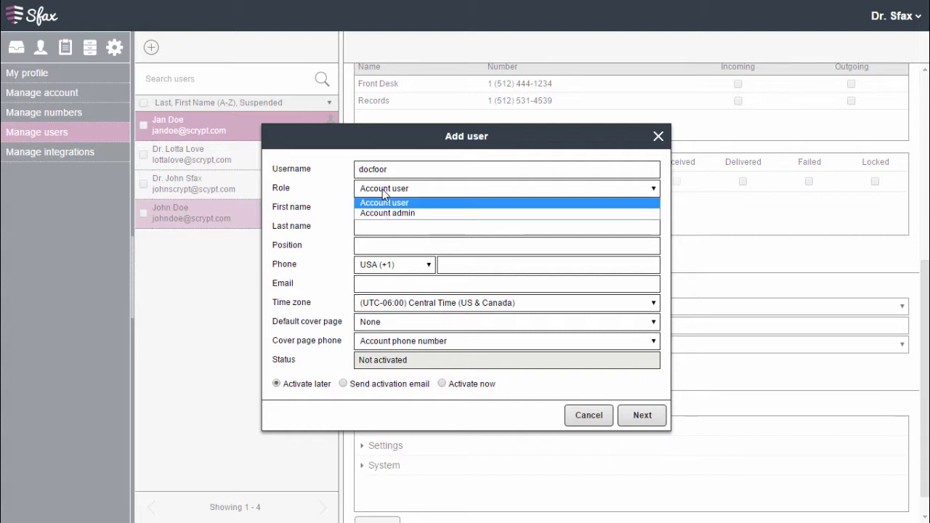
click(384, 192)
click(365, 206)
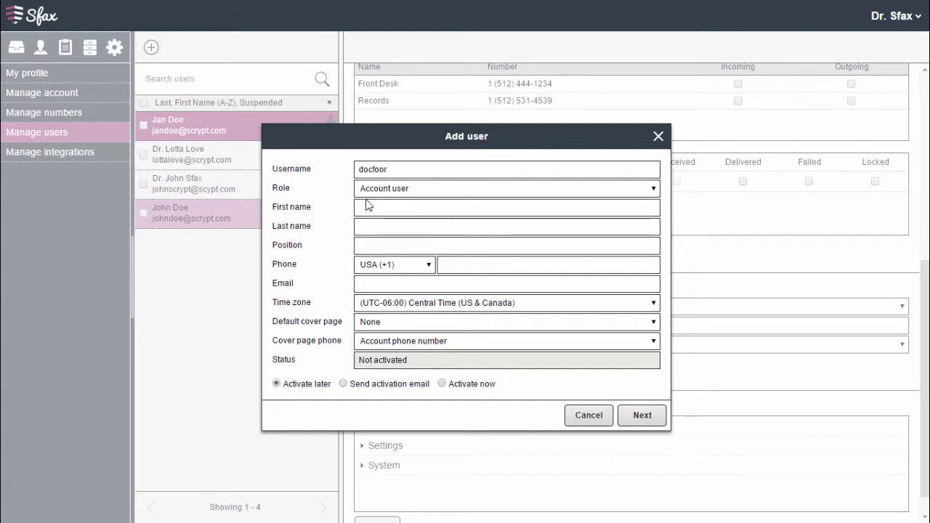
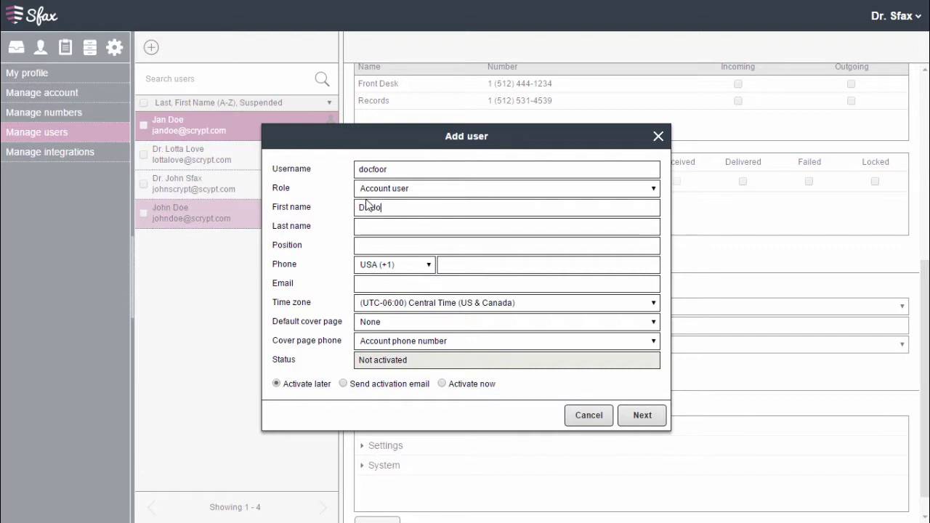
key(Tab)
- Enter the new user's e-mail address and choose Activate later
click(386, 284)
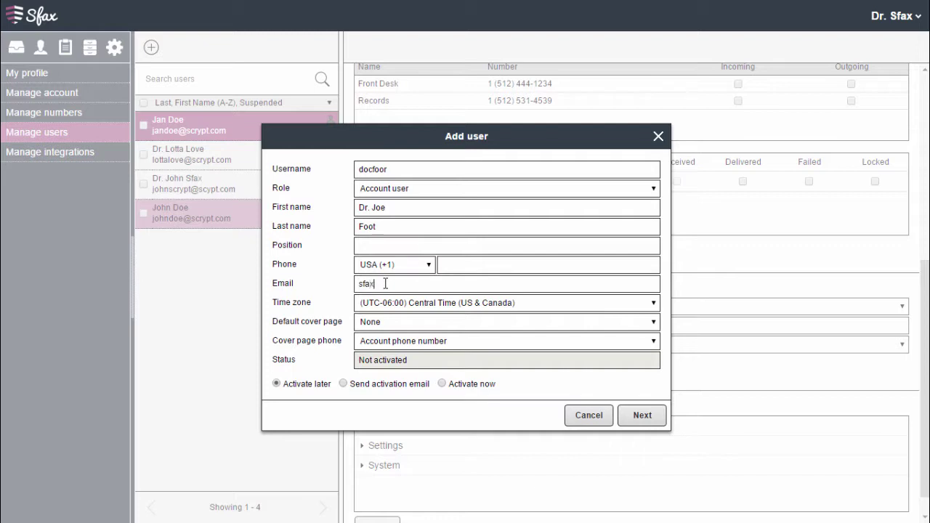
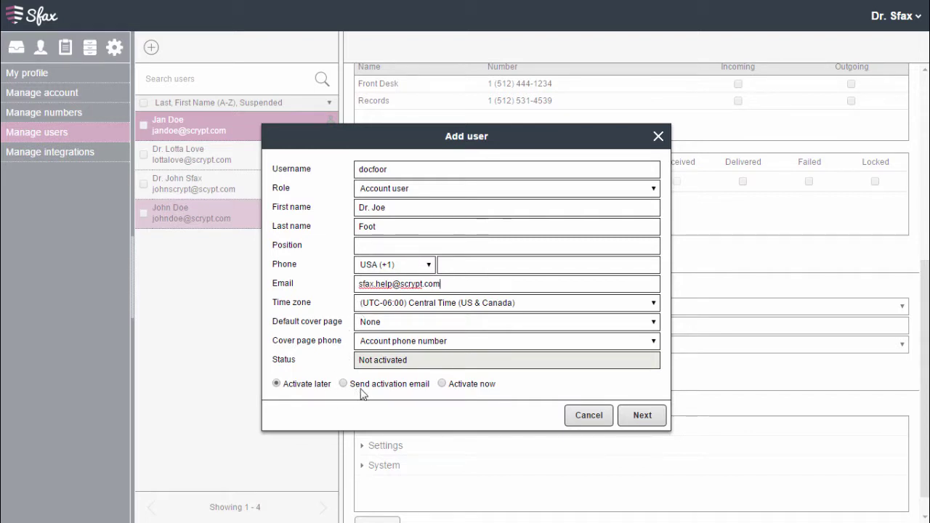
click(443, 384)
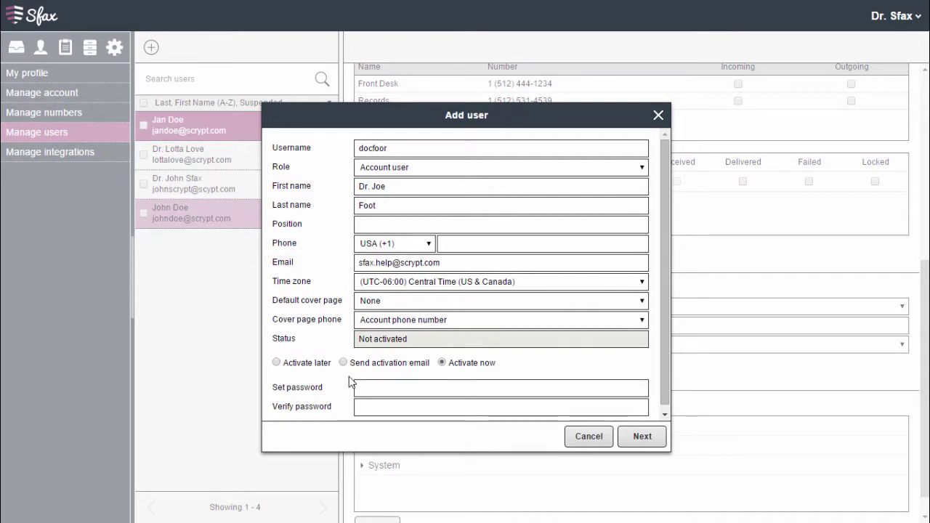
click(276, 362)
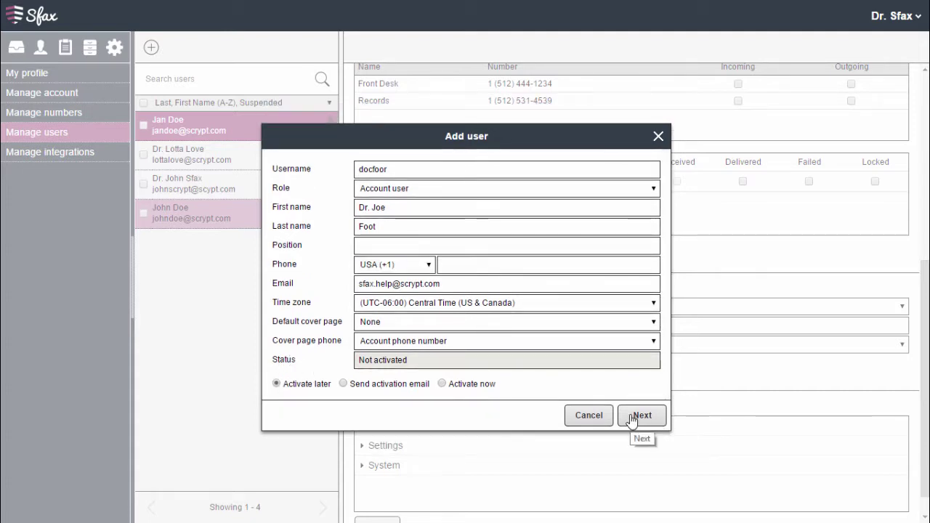
- Grant the new user Incoming and Outgoing access on Front Desk and save them
click(632, 420)
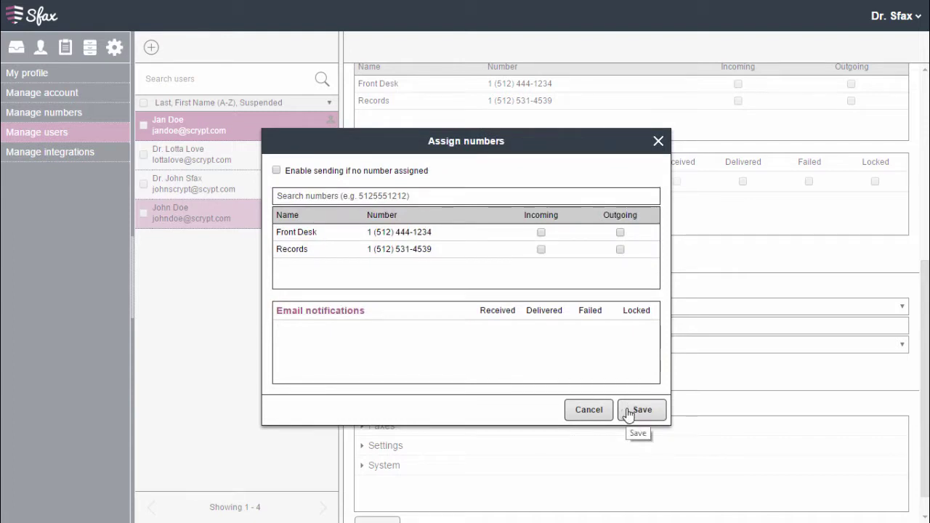
click(541, 233)
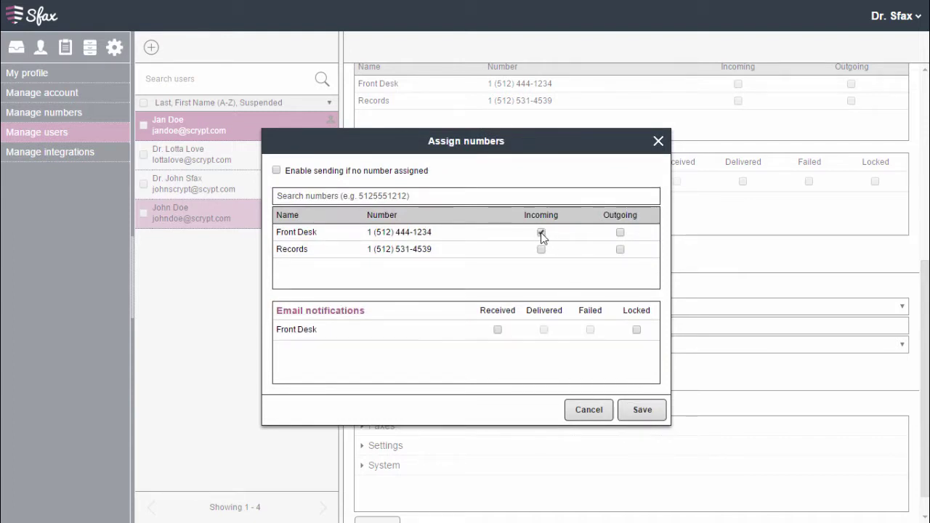
click(621, 234)
click(634, 413)
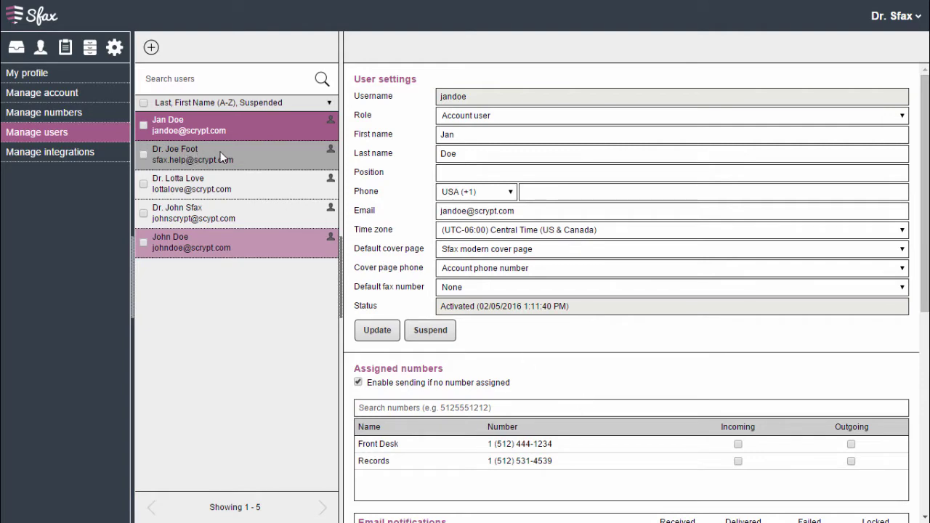
- Select the new user in the list to see their Not activated status and Front Desk access
click(282, 157)
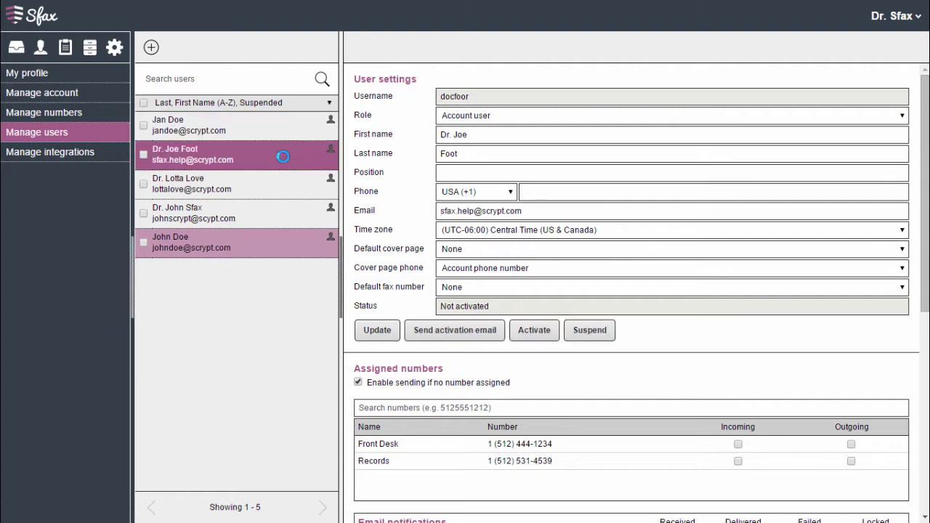